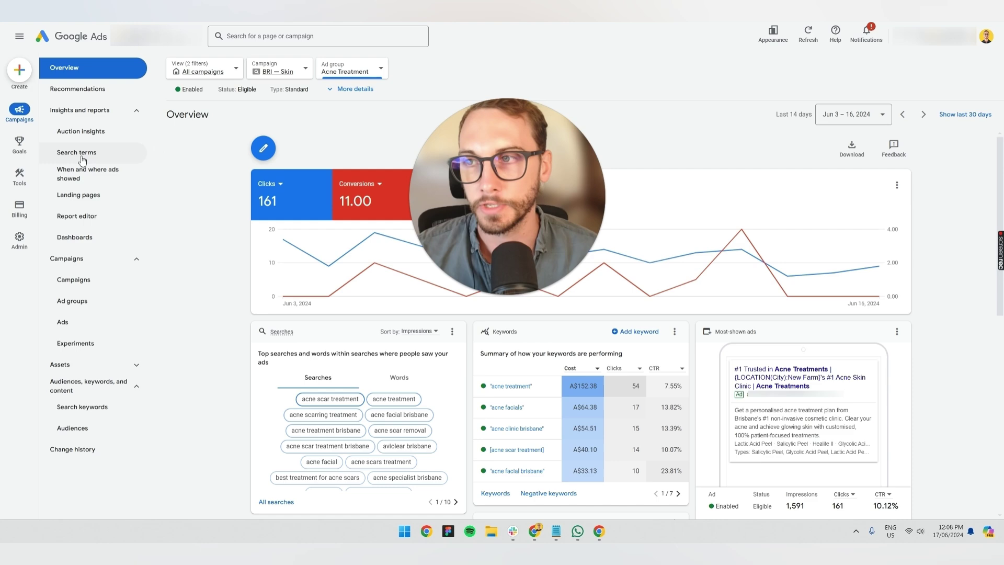
# Step: In the Search terms report, tick six terms, clear acne through acne specialist brisbane, to add as negatives
pyautogui.click(77, 152)
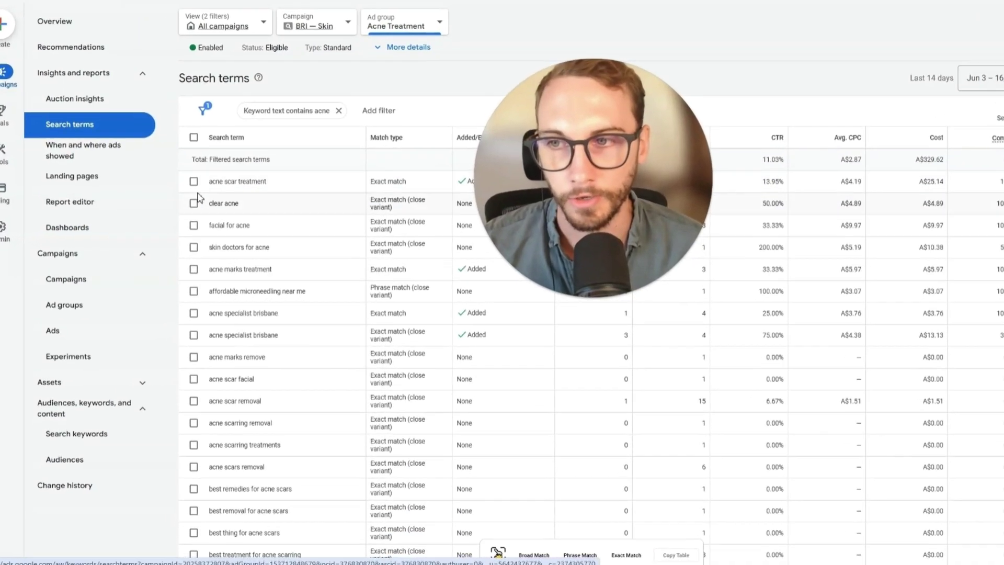
pyautogui.click(178, 217)
pyautogui.click(200, 219)
pyautogui.click(200, 243)
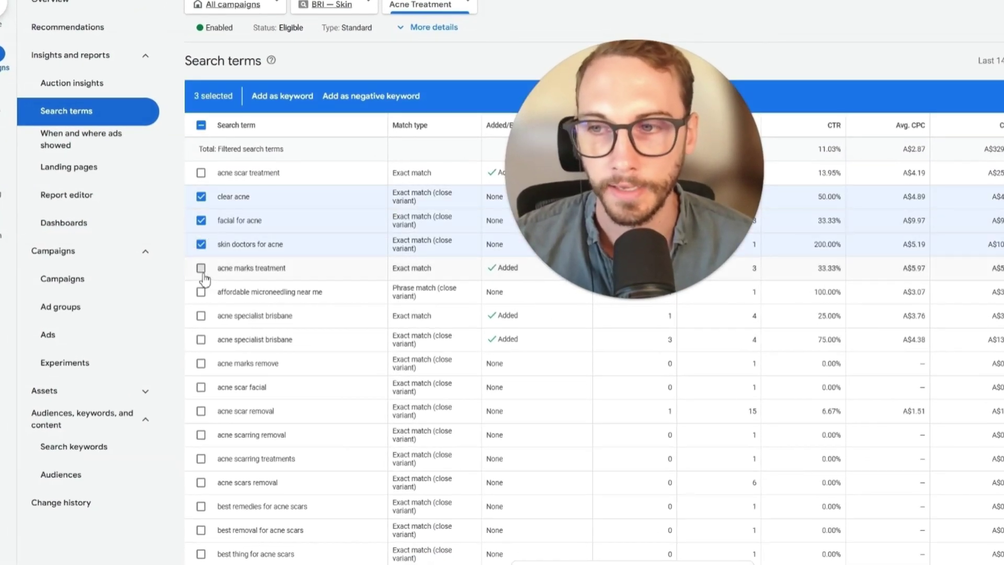
pyautogui.click(201, 268)
pyautogui.click(202, 292)
pyautogui.click(201, 316)
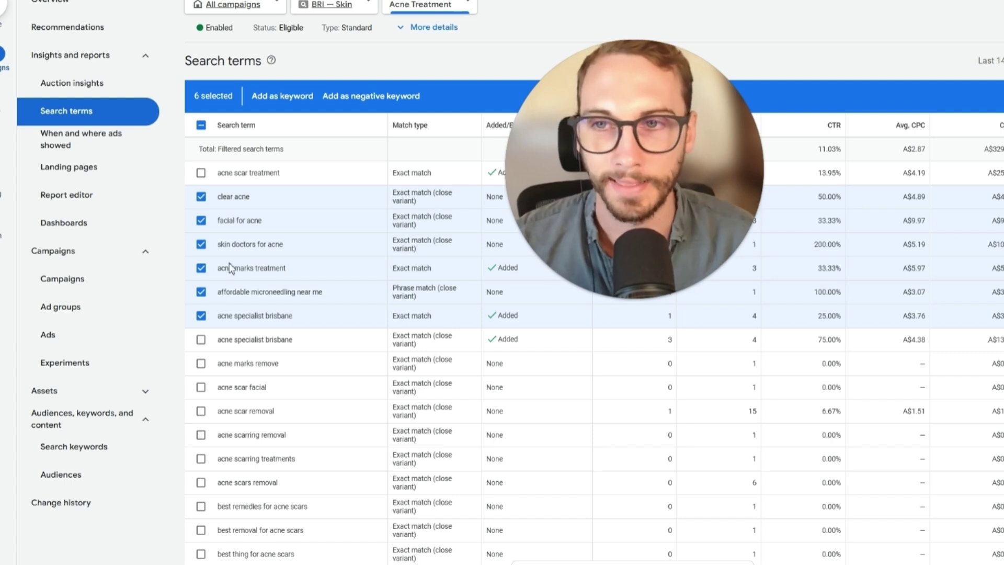
pyautogui.click(371, 95)
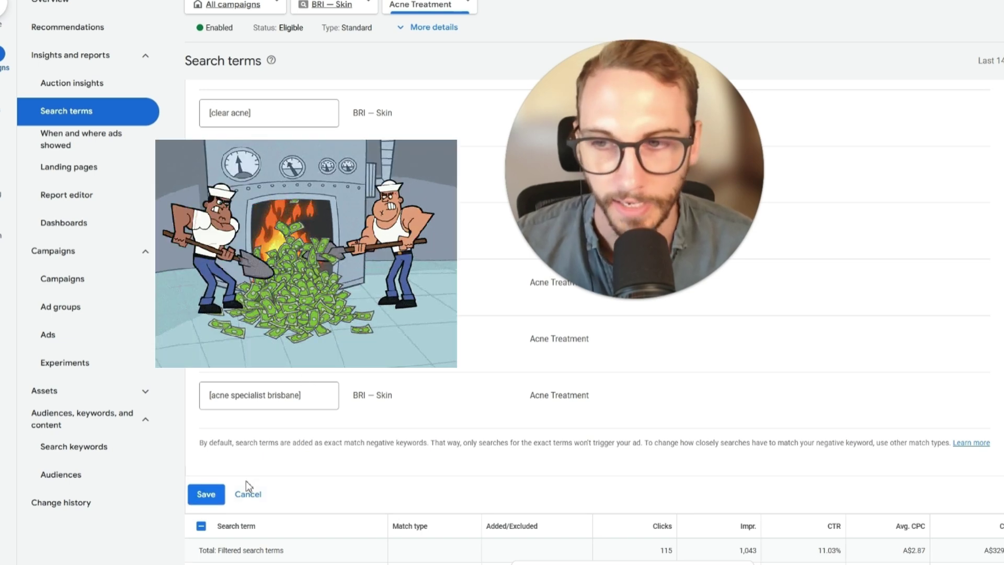
pyautogui.click(256, 496)
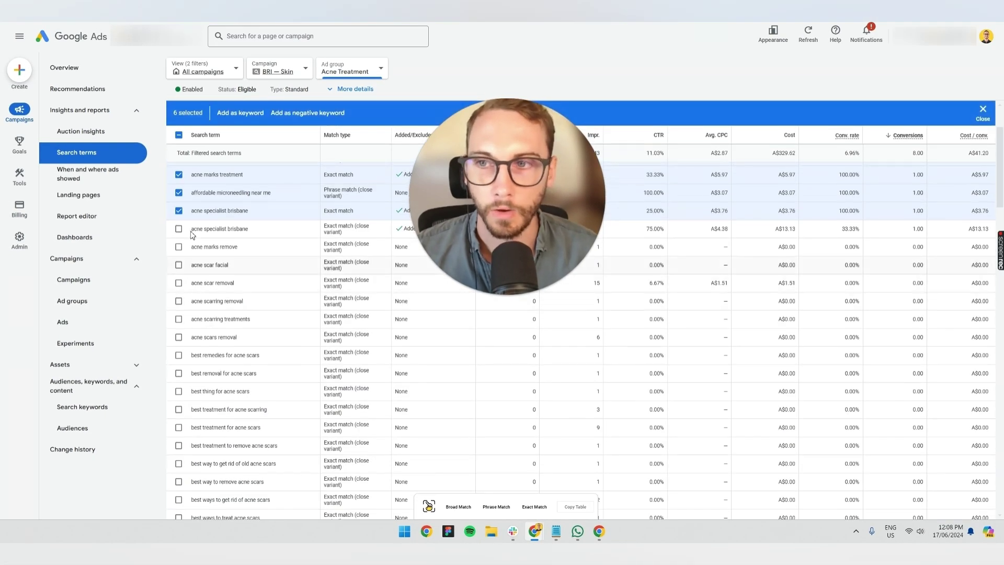
pyautogui.click(242, 115)
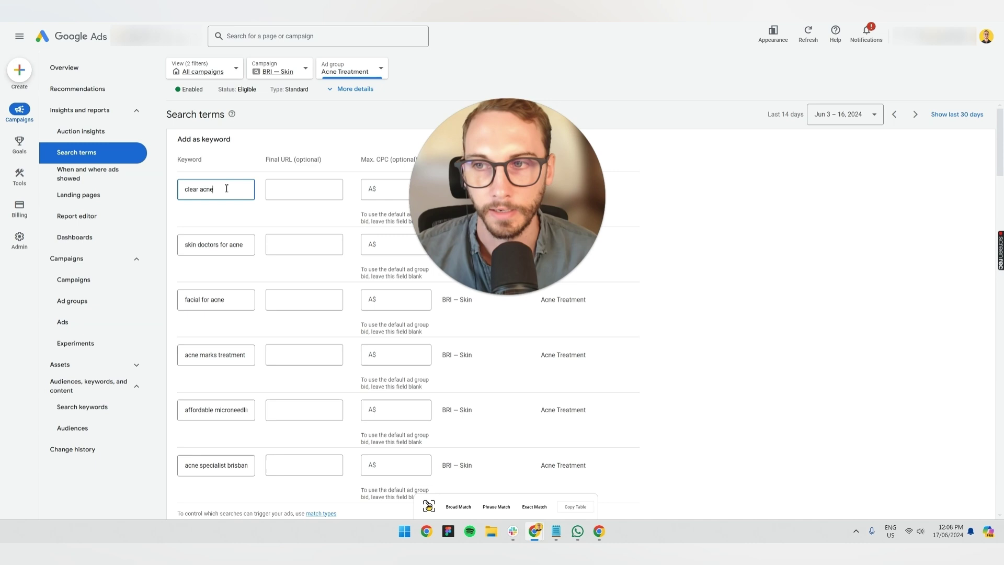
pyautogui.press('Home')
pyautogui.write('"')
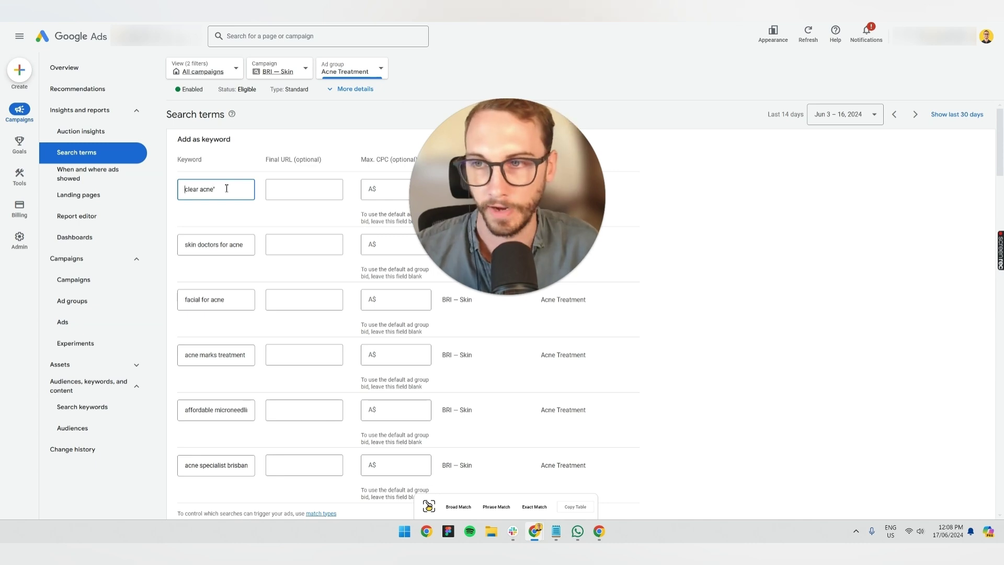
pyautogui.scroll(-2, 201, 245)
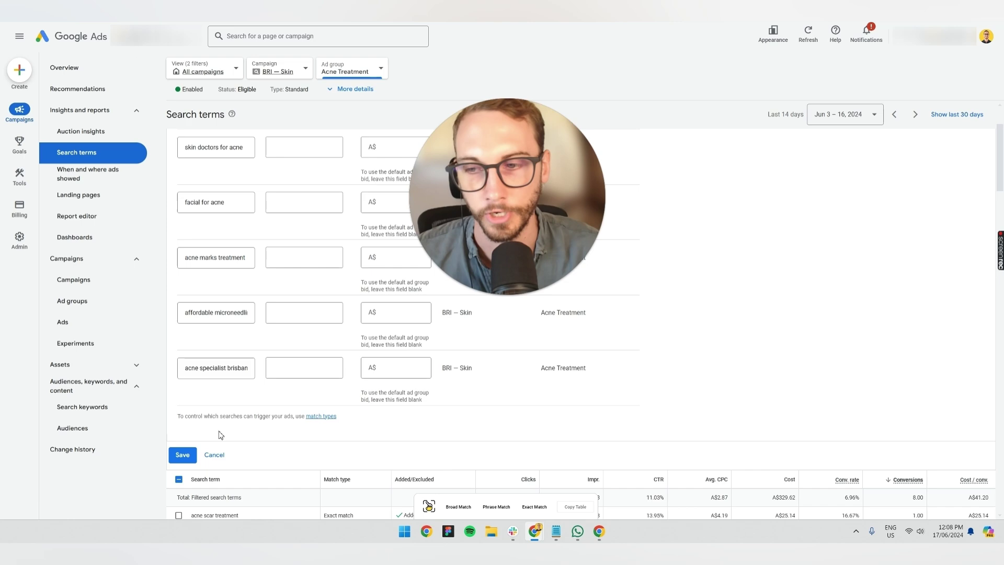
pyautogui.click(182, 455)
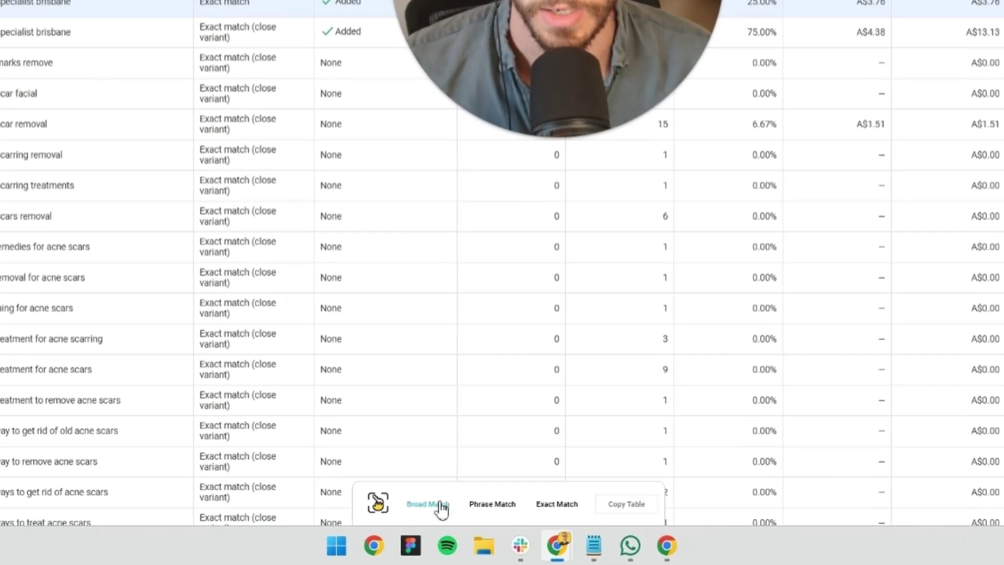
pyautogui.scroll(3, 94, 471)
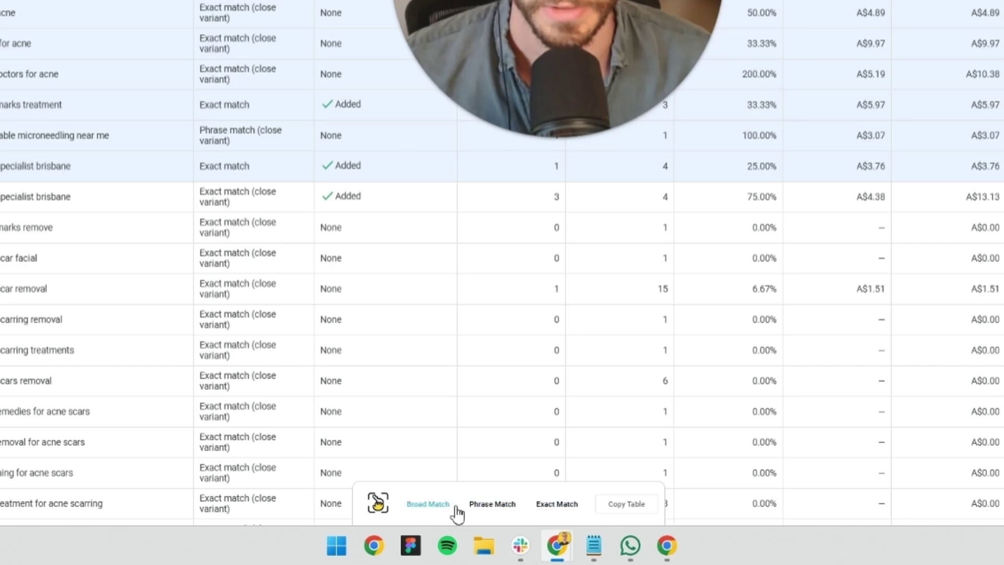
# Step: Copy the six ticked search terms in exact-match format with the Keyword Getter bar
pyautogui.click(492, 504)
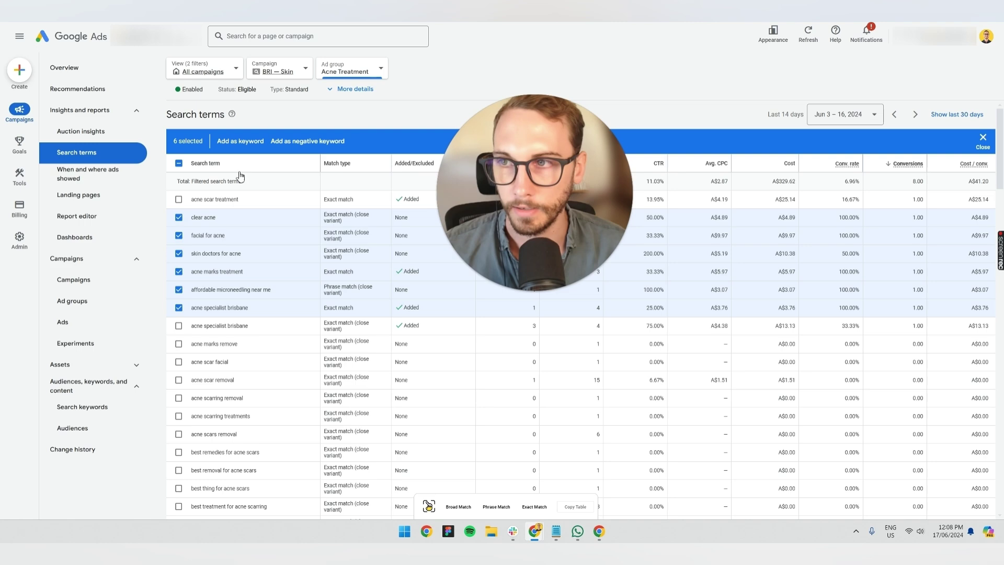
# Step: Paste [clear acne] through [acne specialist brisbane] into the Acne Treatment negative keywords form
pyautogui.click(82, 408)
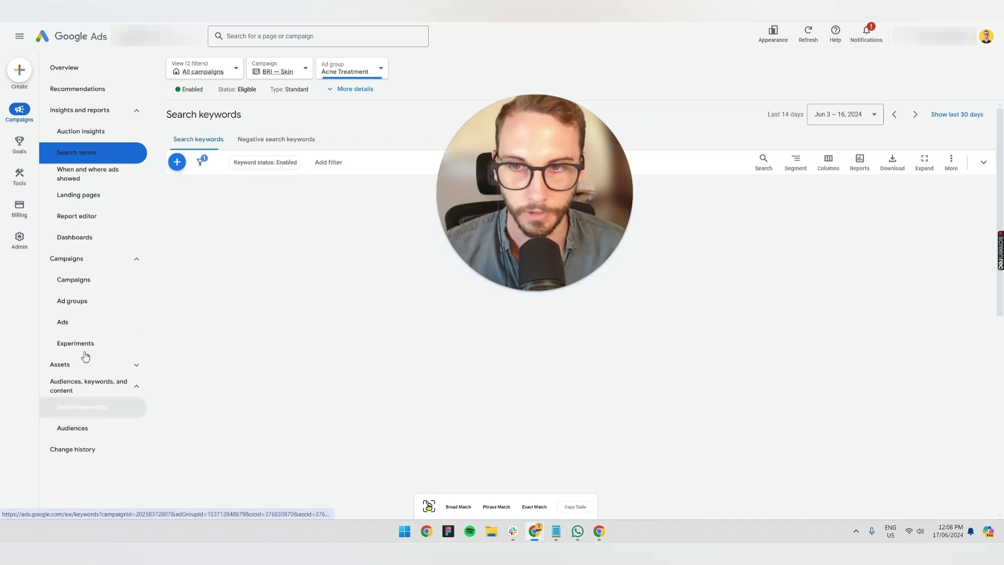
pyautogui.click(178, 162)
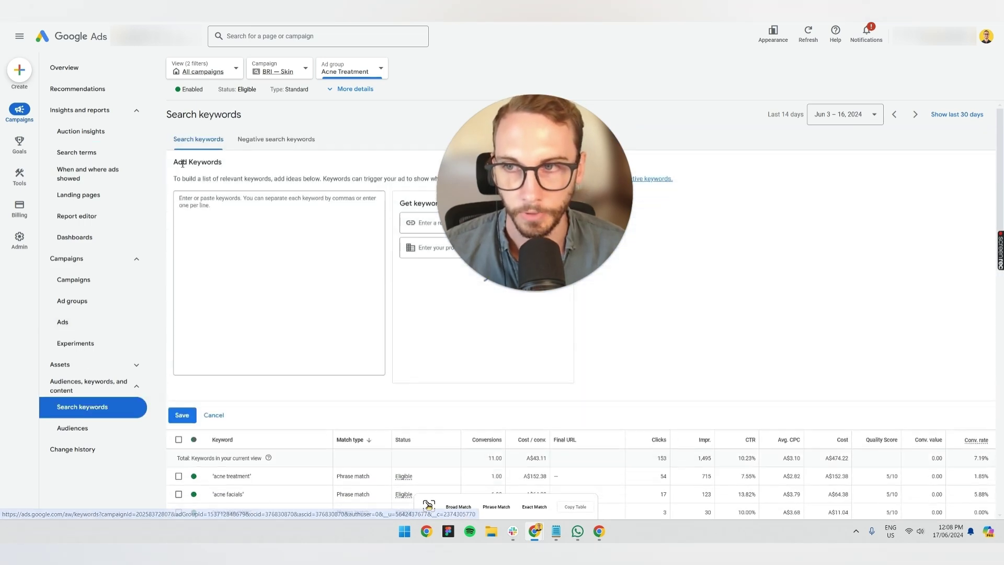
pyautogui.click(253, 232)
pyautogui.hotkey('ctrl', 'v')
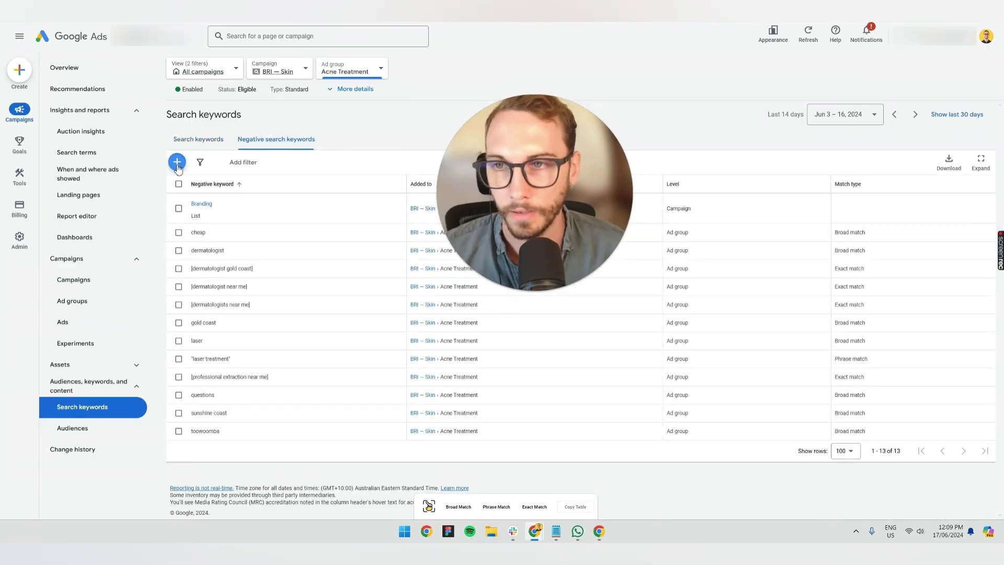
pyautogui.click(177, 162)
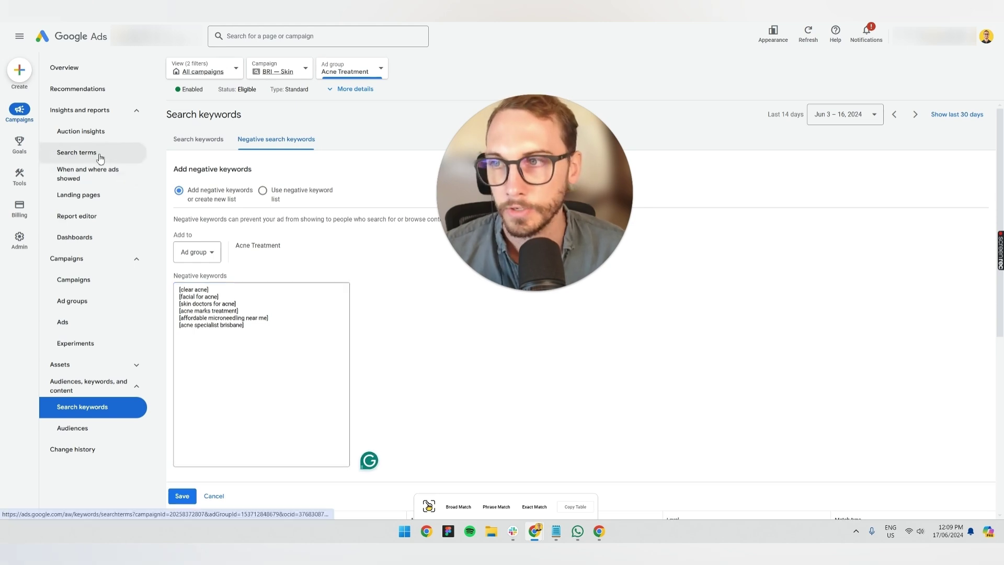
# Step: Go back to the Acne Treatment search terms report via the sidebar
pyautogui.click(78, 153)
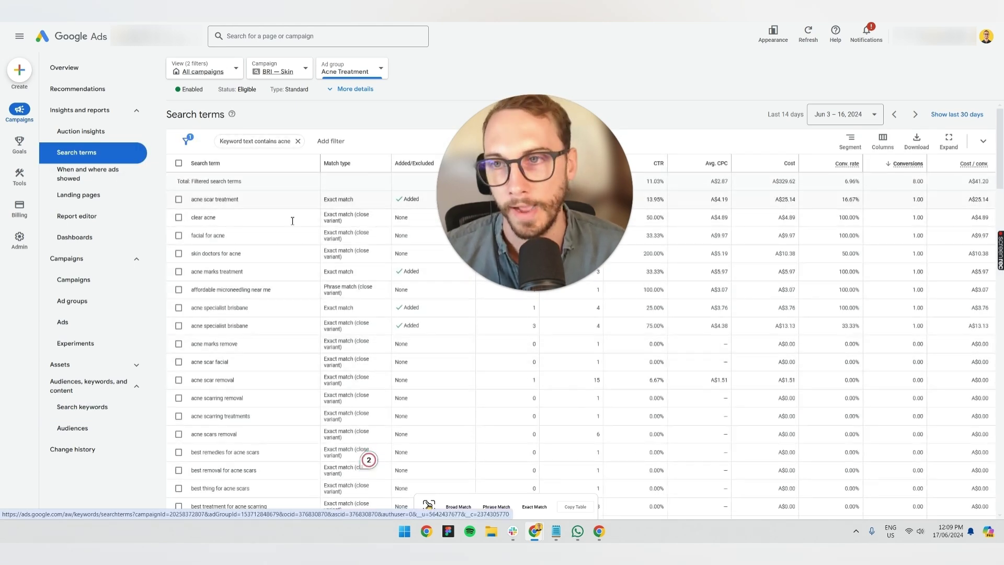